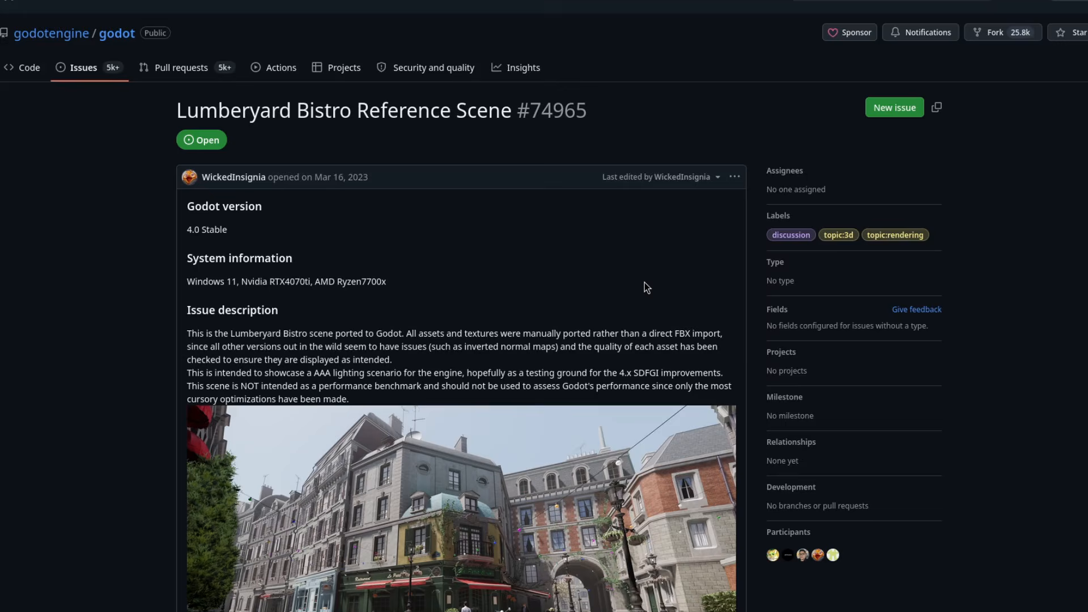
pyautogui.scroll(-10, 645, 282)
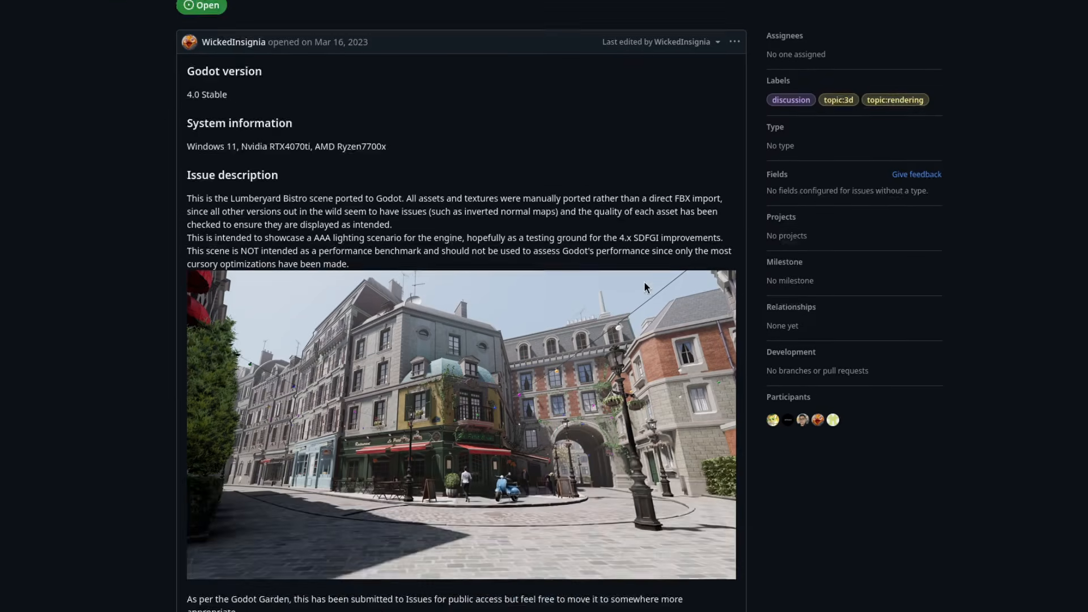
pyautogui.scroll(-3, 646, 284)
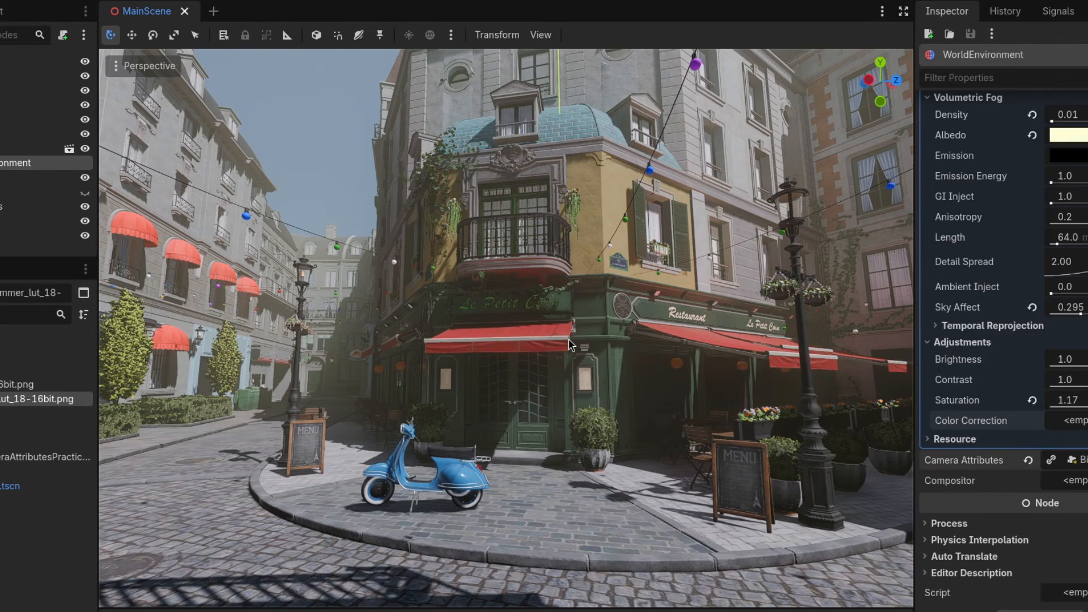
# Step: Capture a screenshot of the Godot 3D viewport area showing the bistro street scene
pyautogui.press('Print')
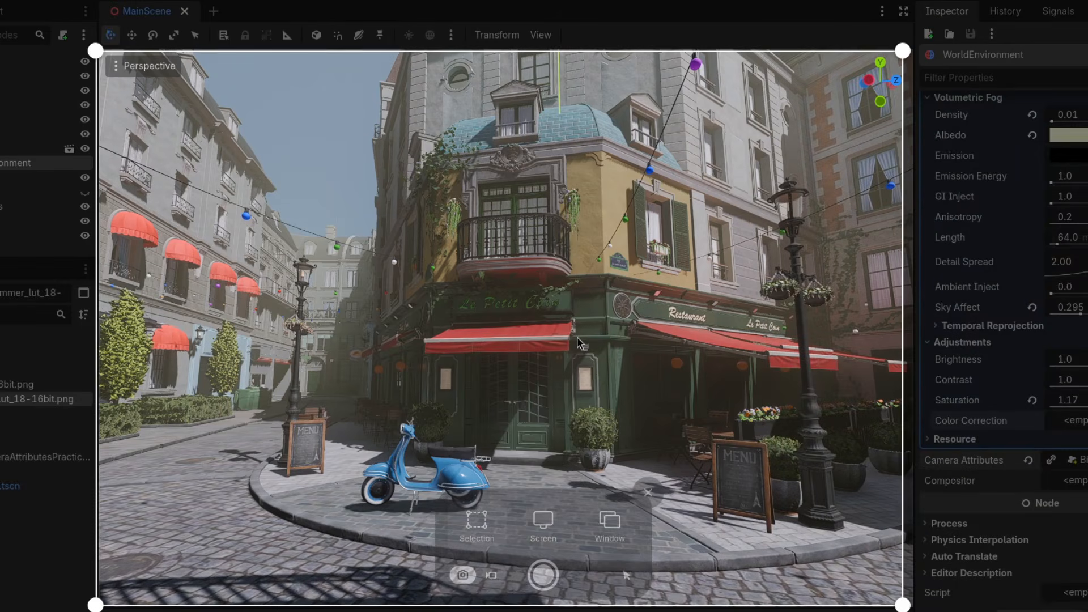
pyautogui.moveTo(578, 342); pyautogui.dragTo(587, 341)
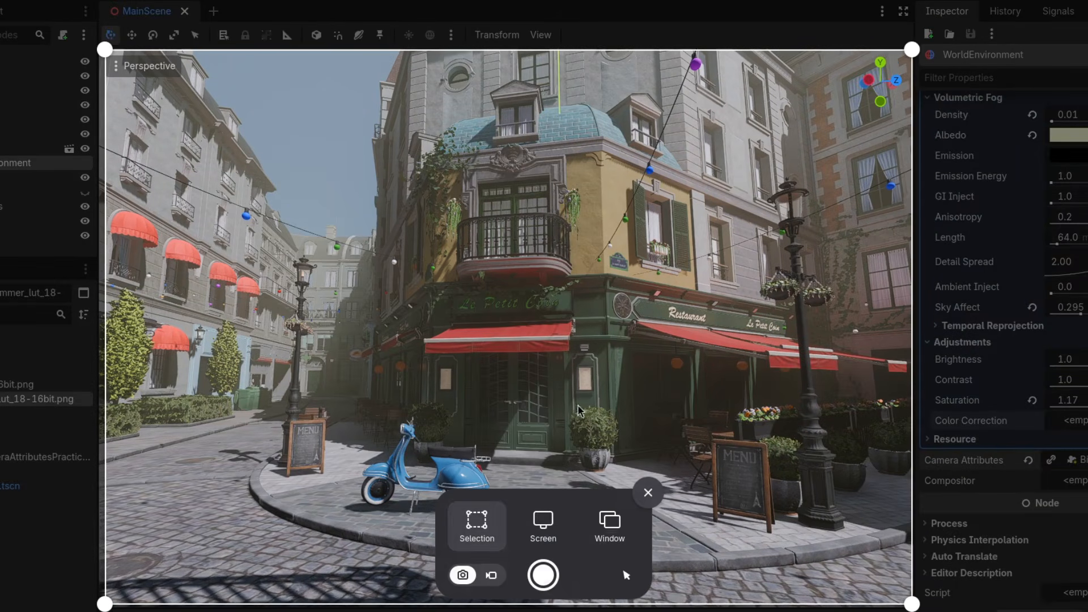
pyautogui.click(546, 580)
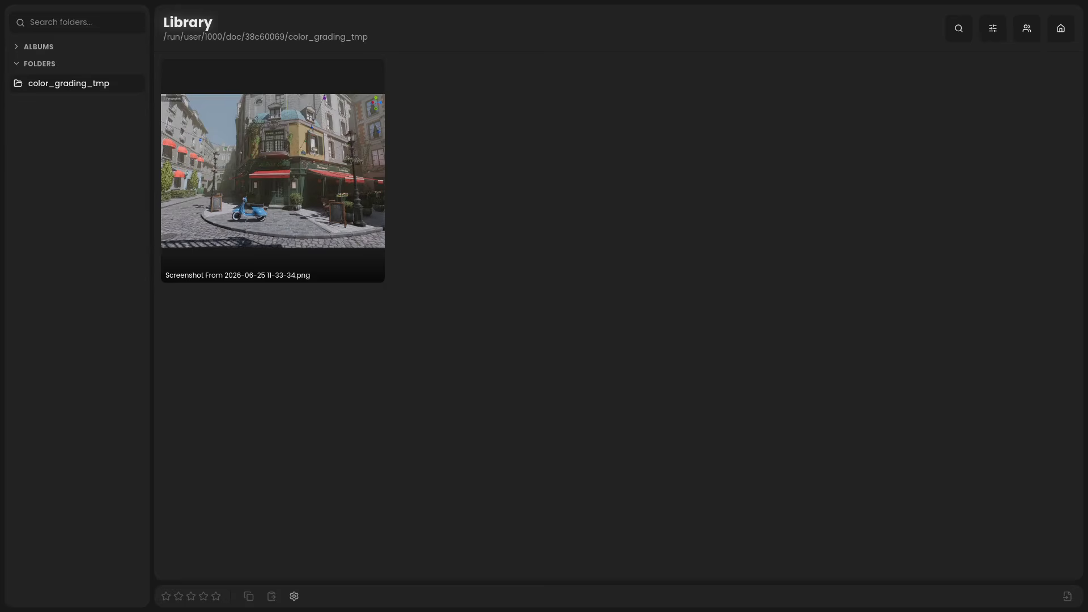
# Step: Open the street screenshot in RapidRAW and set Contrast 11, Highlights 11, Shadows -7, Whites -5 and Blacks 10
pyautogui.doubleClick(342, 189)
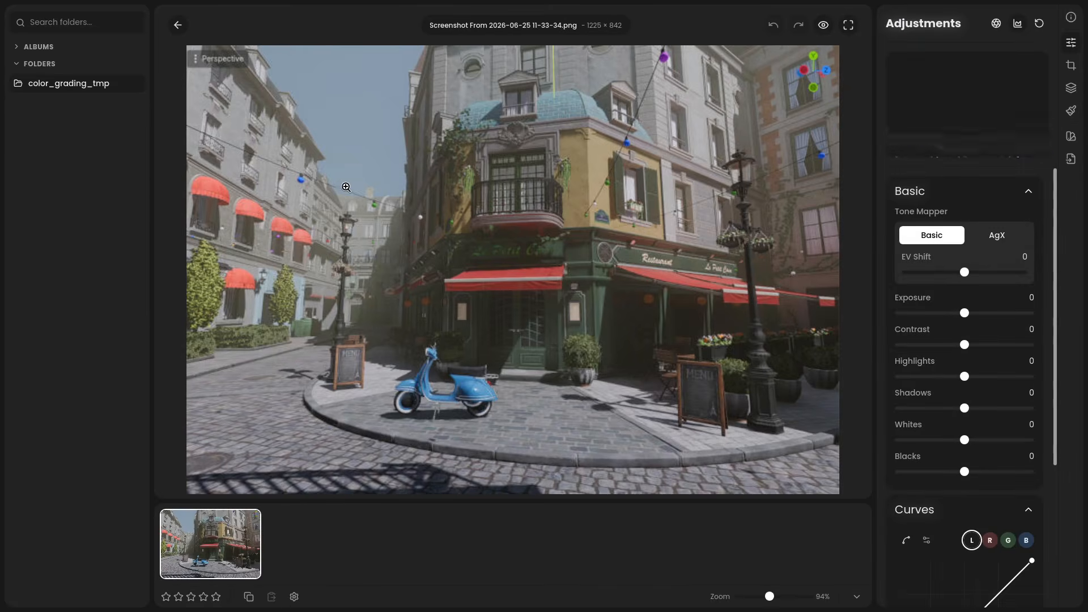
pyautogui.moveTo(964, 344); pyautogui.dragTo(973, 472)
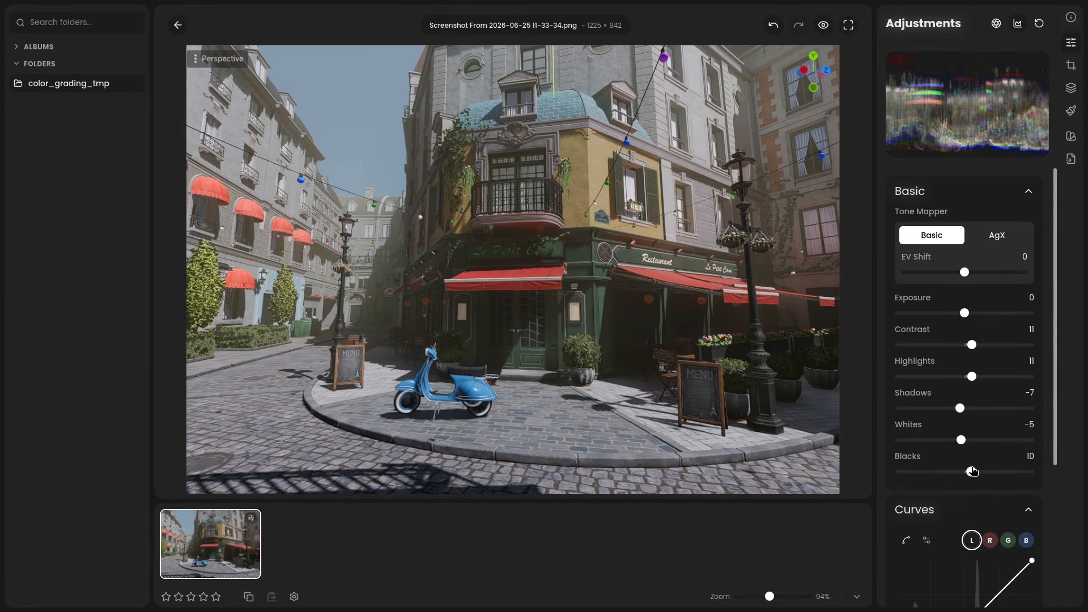
# Step: Shape the luminance curve into a gentle S, with a lowered point near the shadows and a raised point near the highlights
pyautogui.scroll(-3, 970, 410)
pyautogui.moveTo(1013, 375); pyautogui.dragTo(1012, 369)
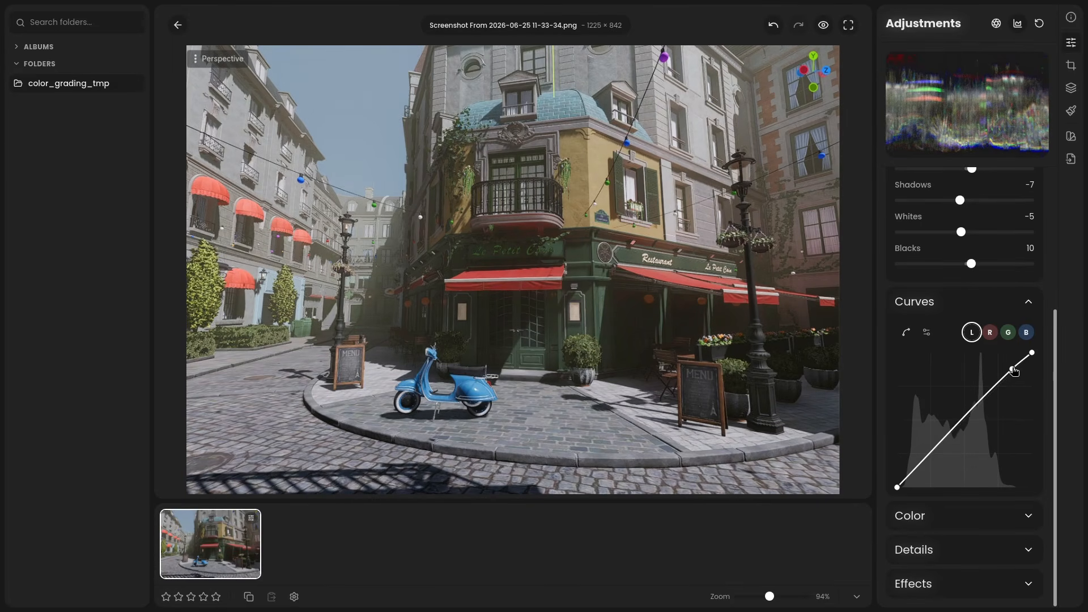
pyautogui.moveTo(908, 477); pyautogui.dragTo(913, 475)
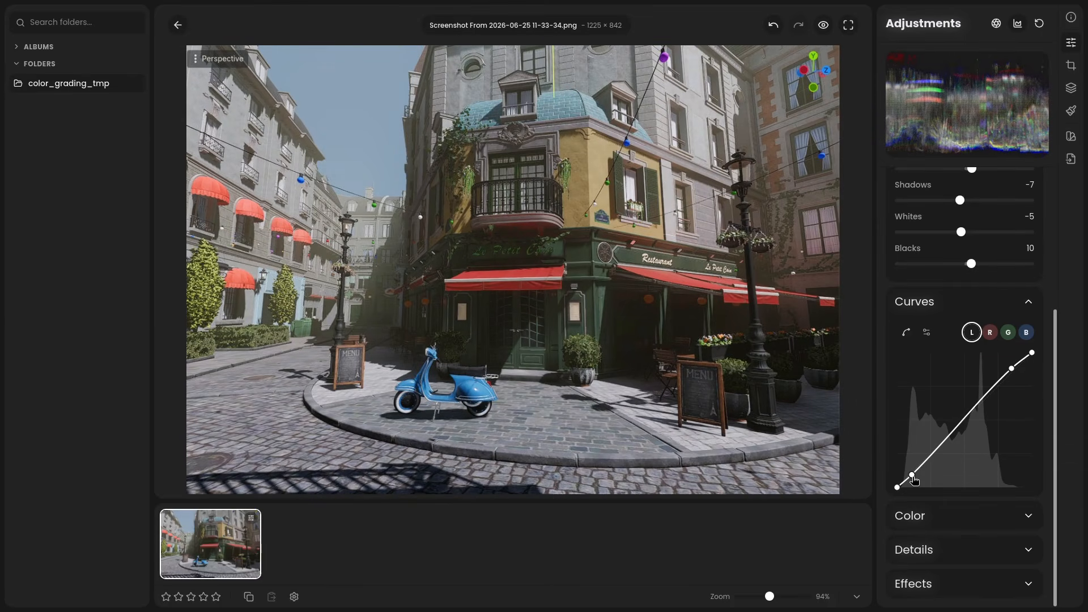
pyautogui.moveTo(1012, 369); pyautogui.dragTo(1008, 367)
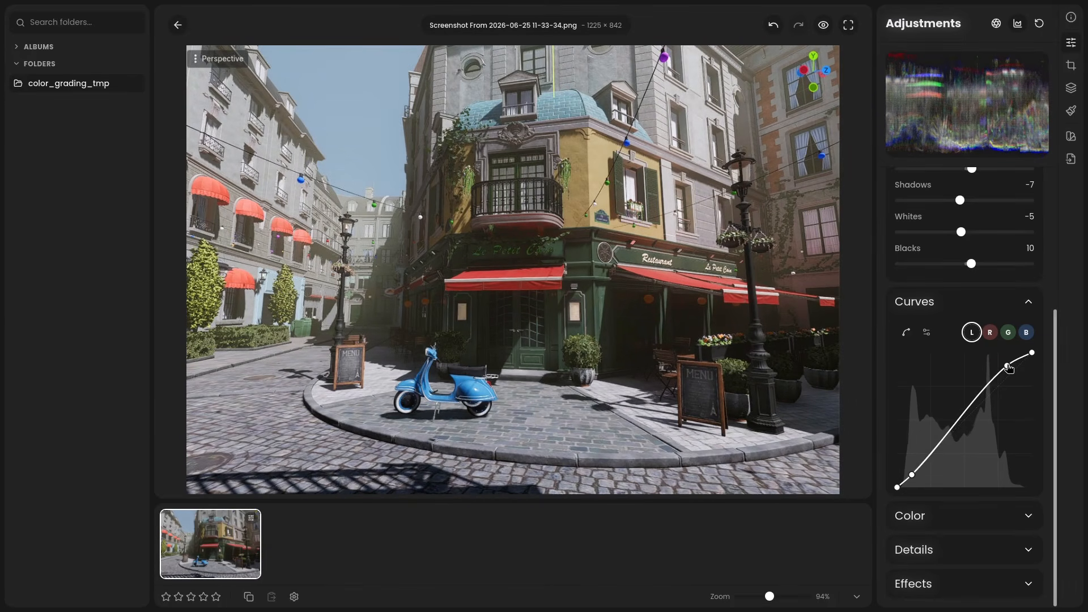
# Step: Set the white balance Temperature to 11, Vibrance to 10 and Saturation to 3
pyautogui.click(972, 516)
pyautogui.scroll(-4, 967, 391)
pyautogui.moveTo(965, 340); pyautogui.dragTo(973, 339)
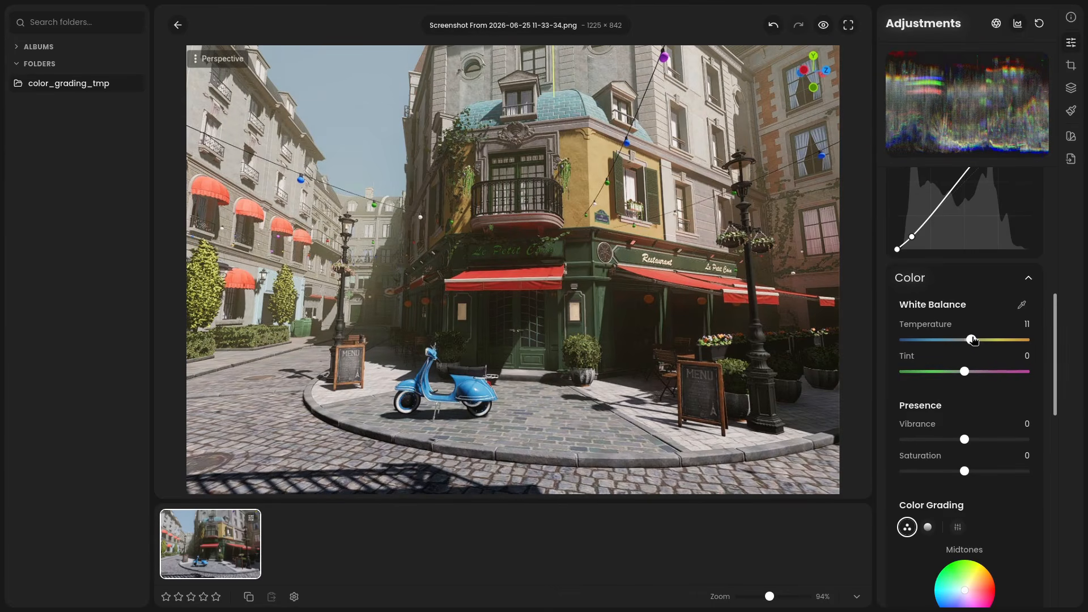
pyautogui.moveTo(964, 439); pyautogui.dragTo(969, 471)
# Step: Set Color Mixer red to hue 10 and saturation 3, orange to hue -5 and saturation -2, blue to hue -3, and compare with the original
pyautogui.scroll(-8, 1047, 435)
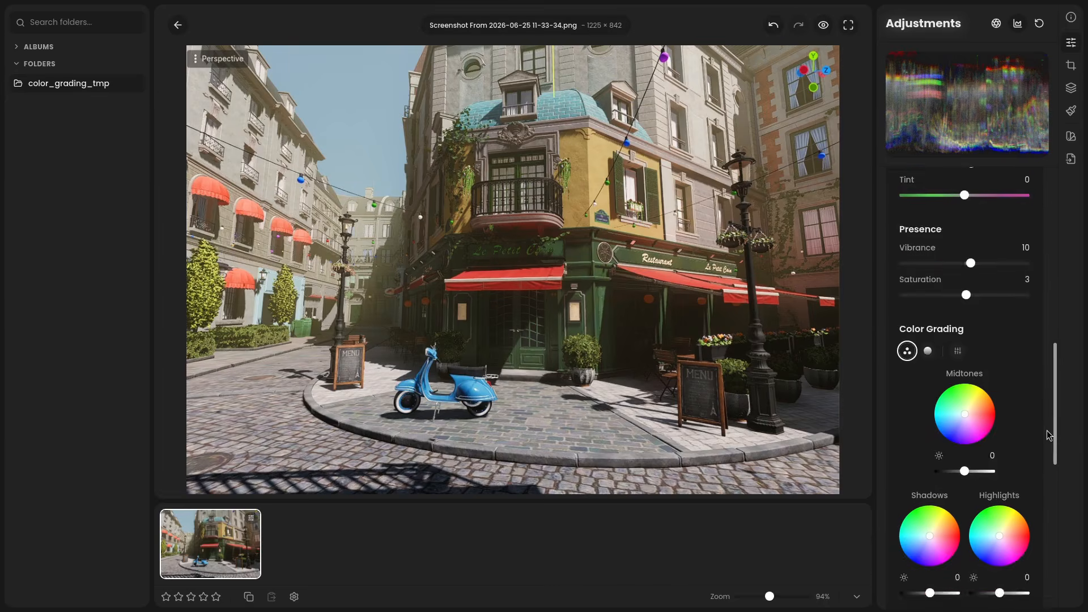
pyautogui.scroll(-1, 1048, 435)
pyautogui.moveTo(964, 399); pyautogui.dragTo(969, 432)
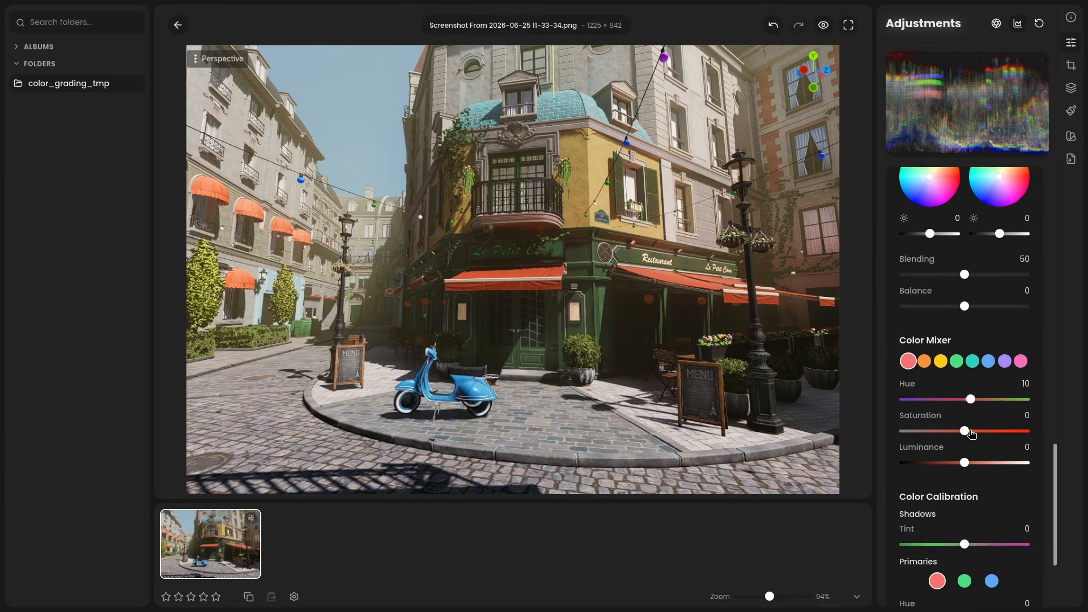
pyautogui.click(924, 361)
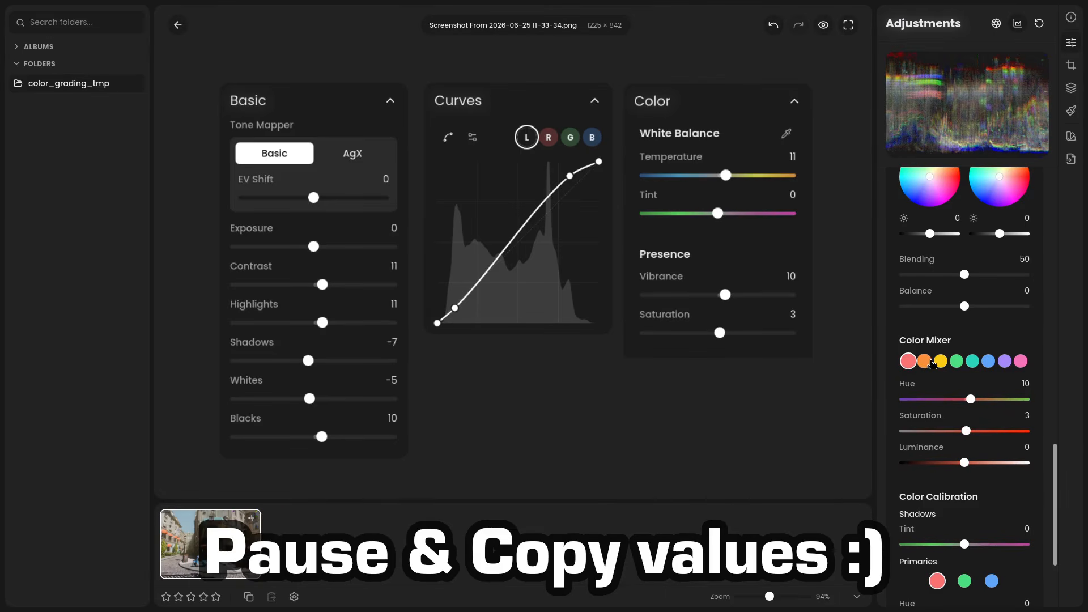
pyautogui.moveTo(965, 399); pyautogui.dragTo(962, 399)
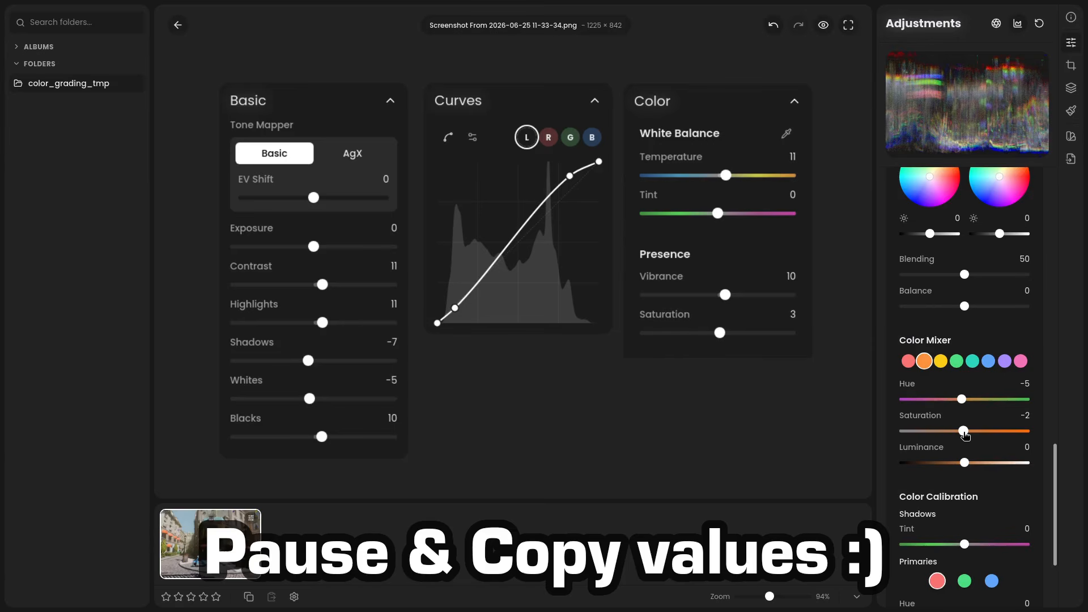
pyautogui.click(988, 361)
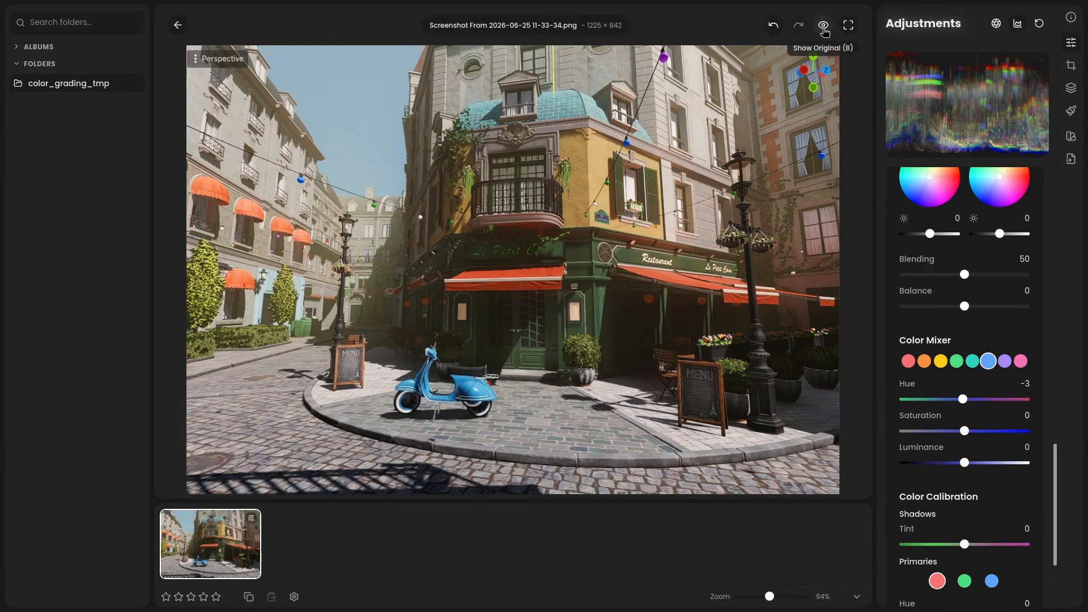
pyautogui.click(823, 25)
pyautogui.click(824, 25)
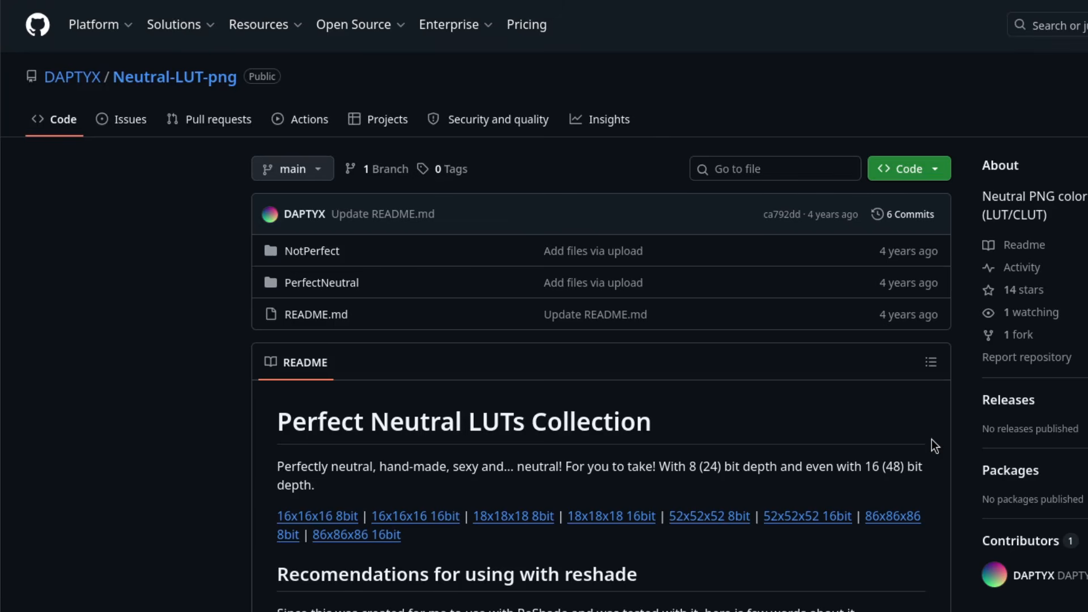
# Step: Copy the adjustments from the street screenshot and paste them onto the neutral LUT image 18-16bit.png
pyautogui.scroll(-6, 932, 440)
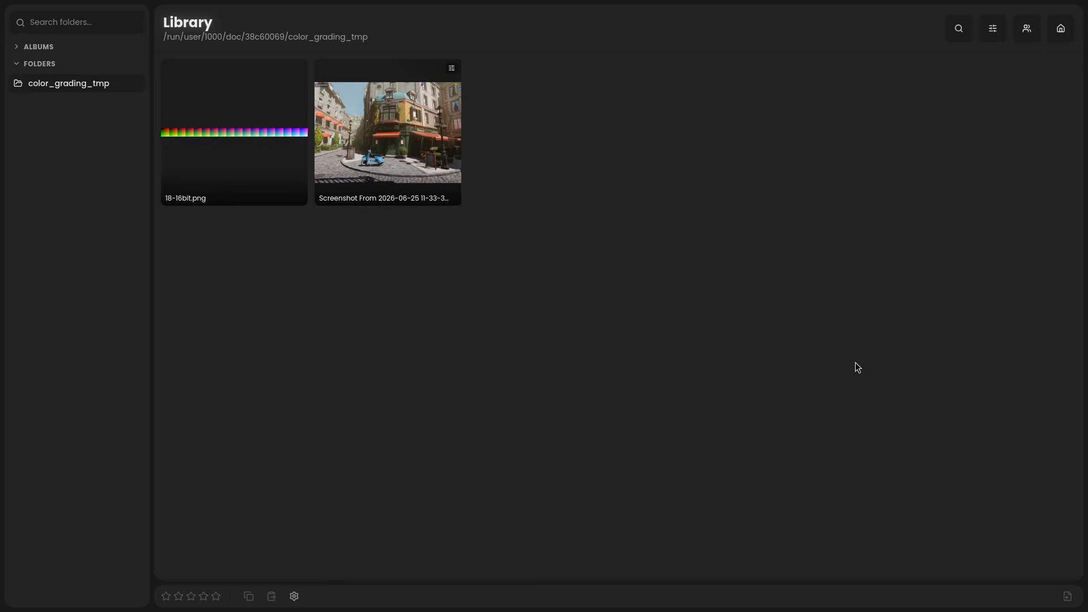
pyautogui.rightClick(392, 131)
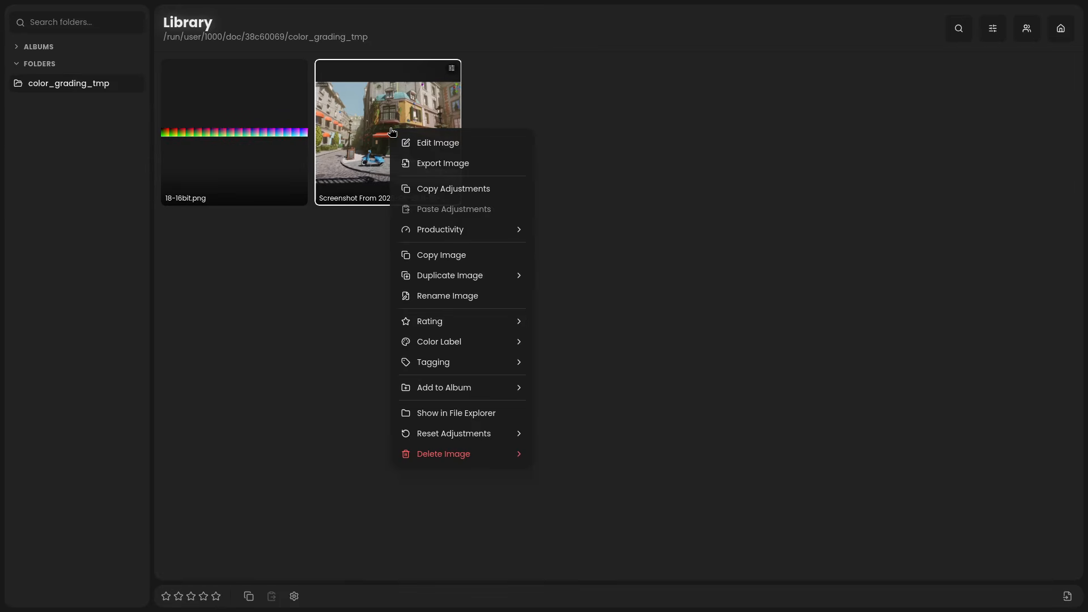
pyautogui.click(412, 194)
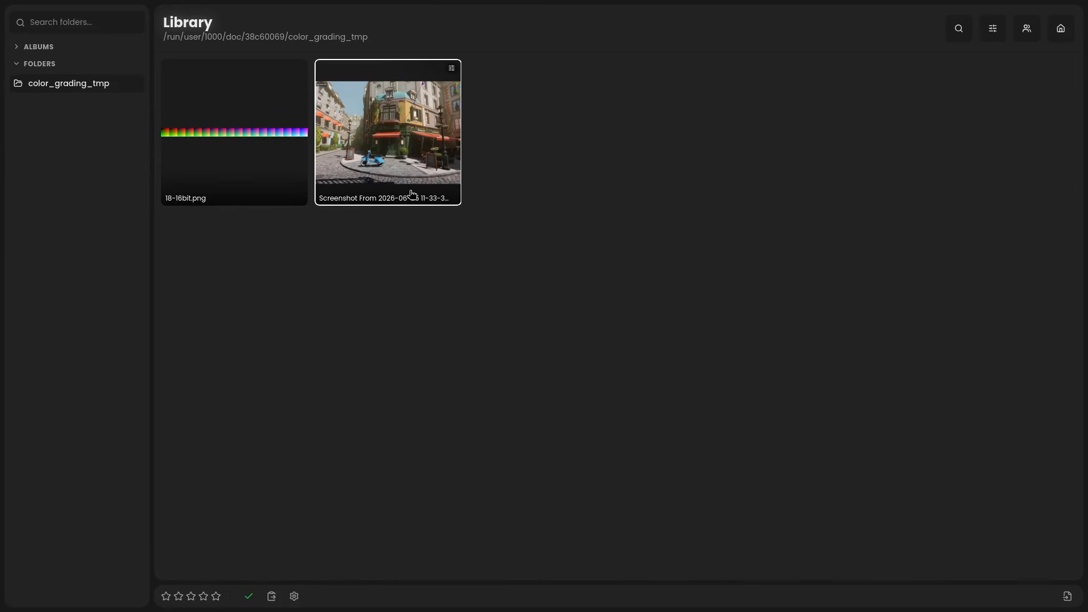
pyautogui.rightClick(243, 141)
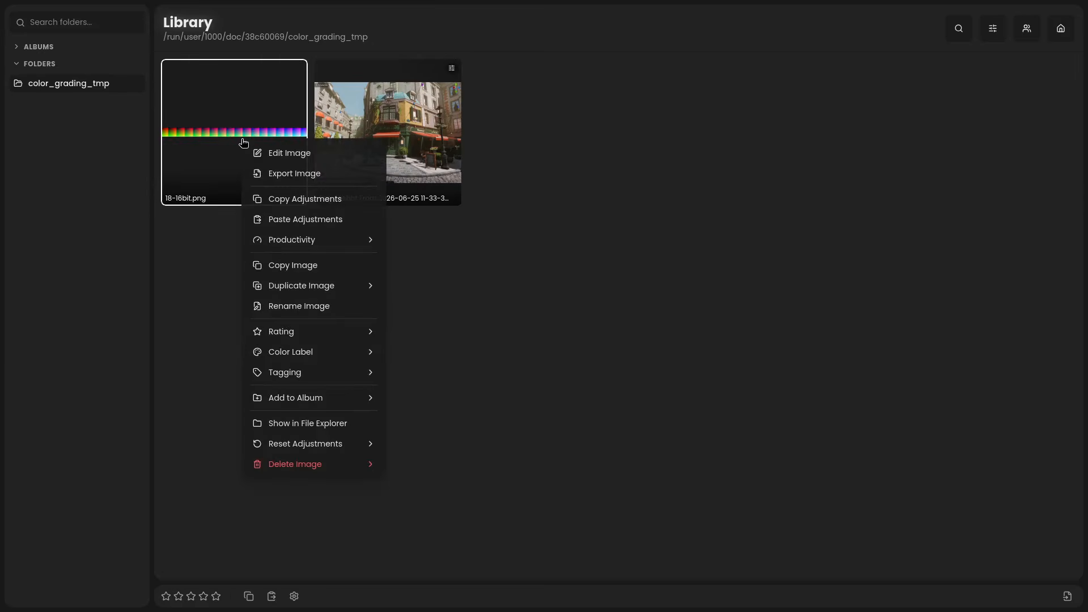
pyautogui.click(281, 220)
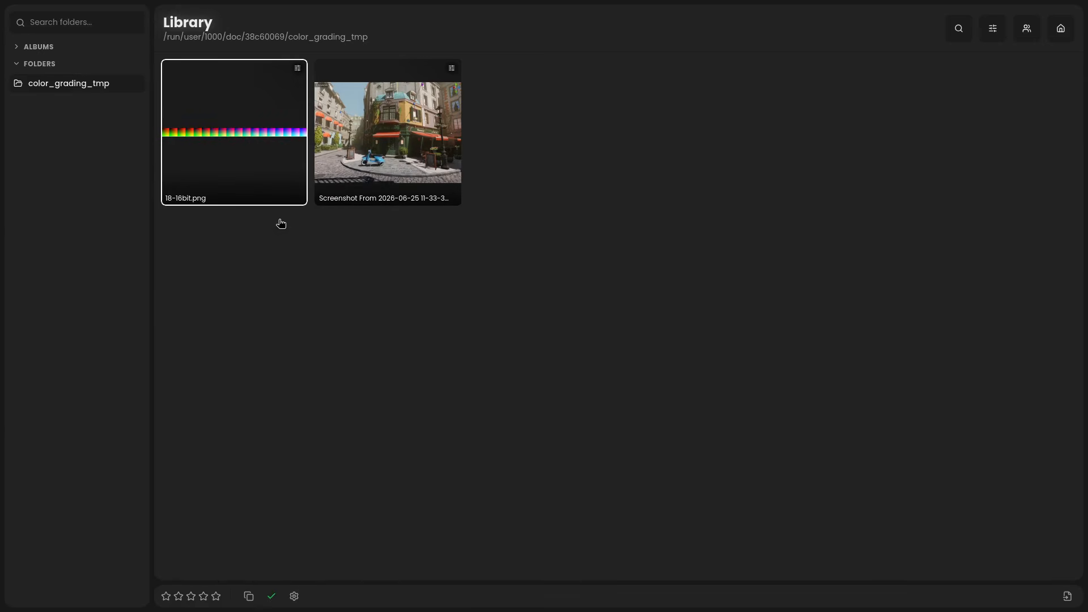
# Step: Open 18-16bit.png and export it in PNG format to the export folder as 18-16bit_graded.png
pyautogui.doubleClick(253, 145)
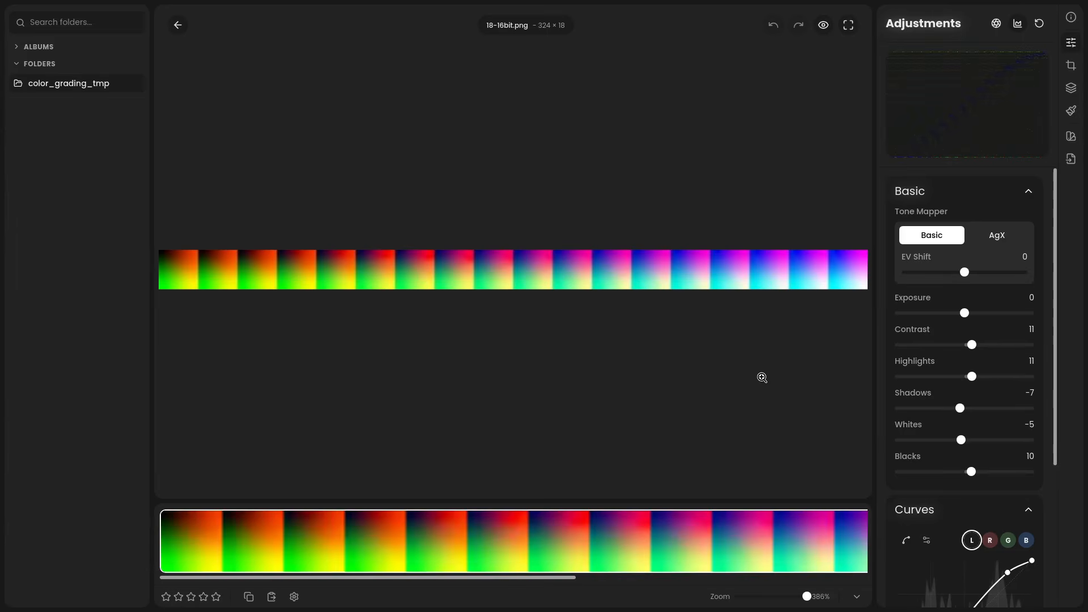
pyautogui.click(1071, 159)
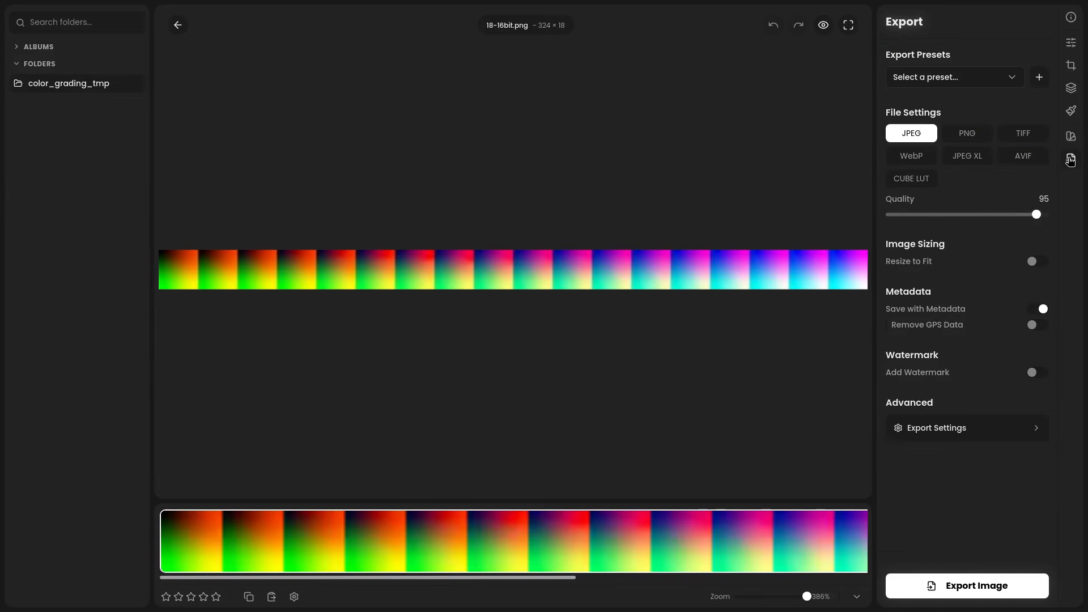
pyautogui.click(967, 136)
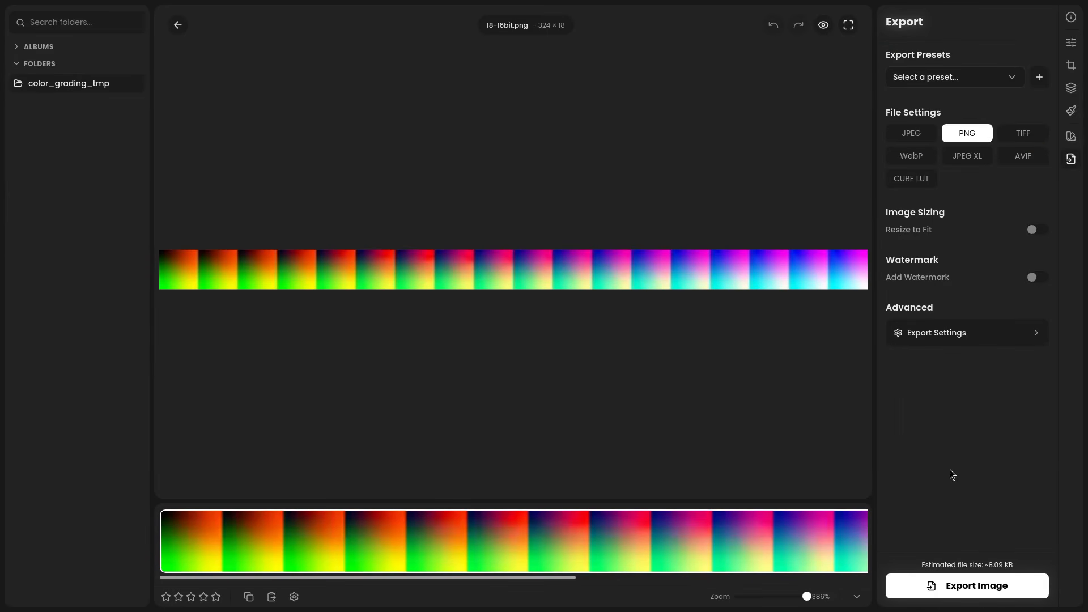
pyautogui.click(952, 589)
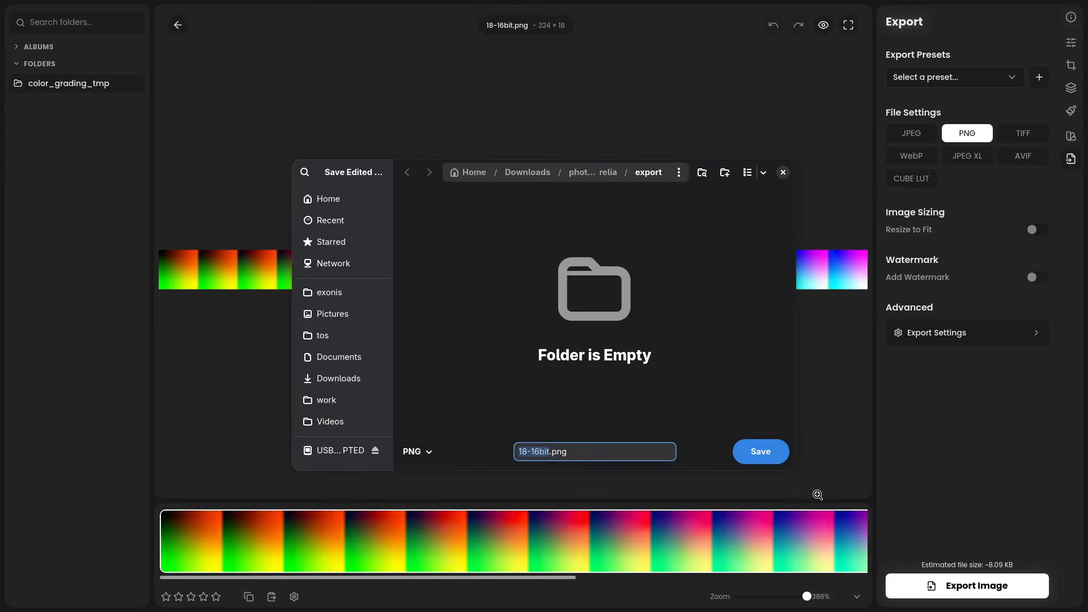
pyautogui.click(553, 457)
pyautogui.write('_graded')
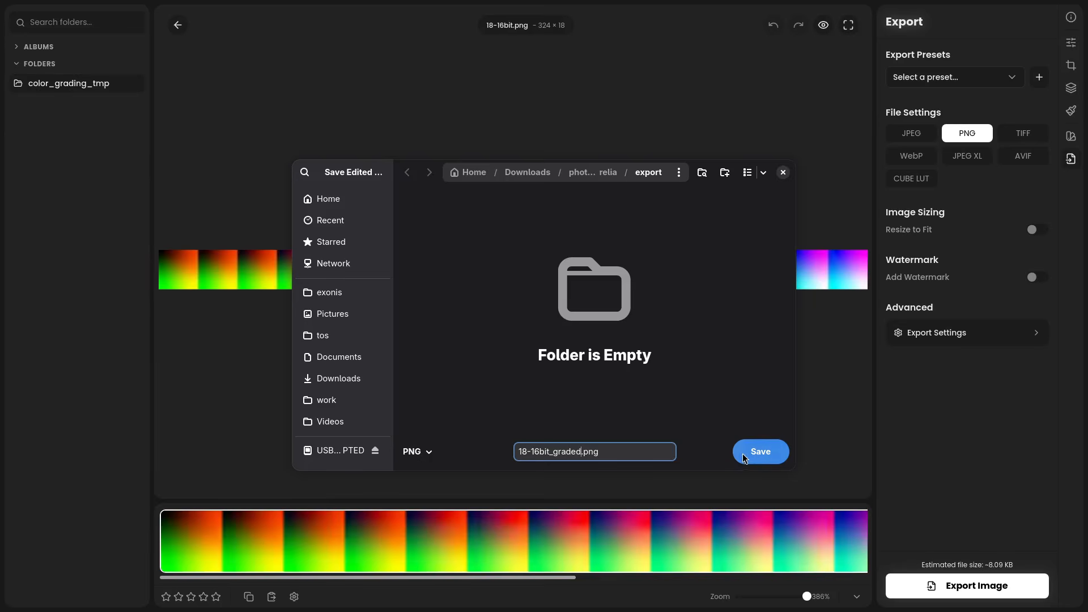
pyautogui.click(749, 455)
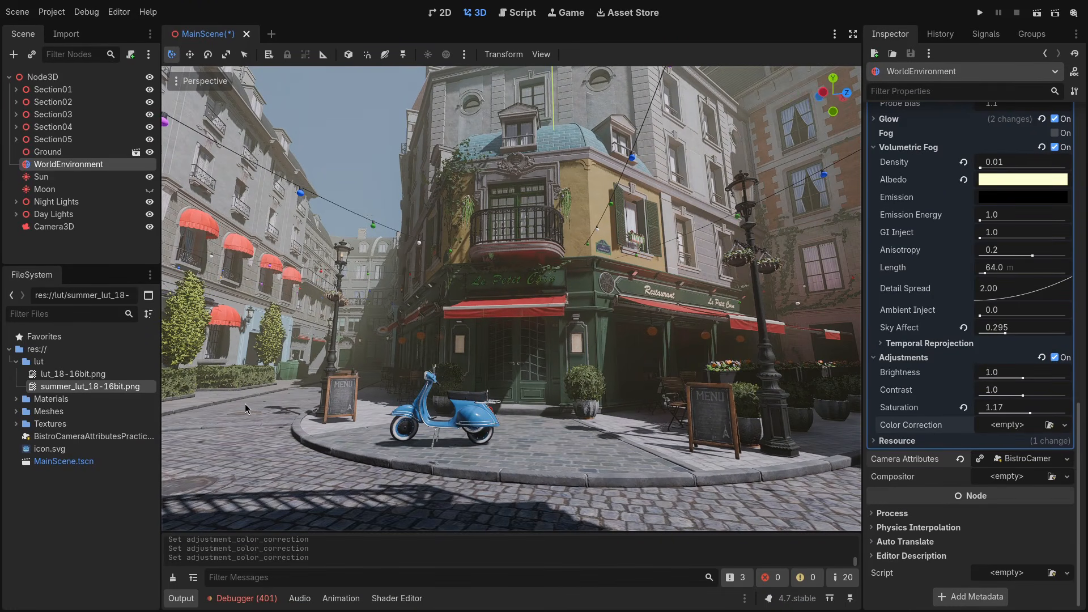
# Step: In Godot, assign summer_lut_18-16bit.png as the Color Correction texture in the WorldEnvironment's Adjustments
pyautogui.moveTo(140, 391); pyautogui.dragTo(1013, 428)
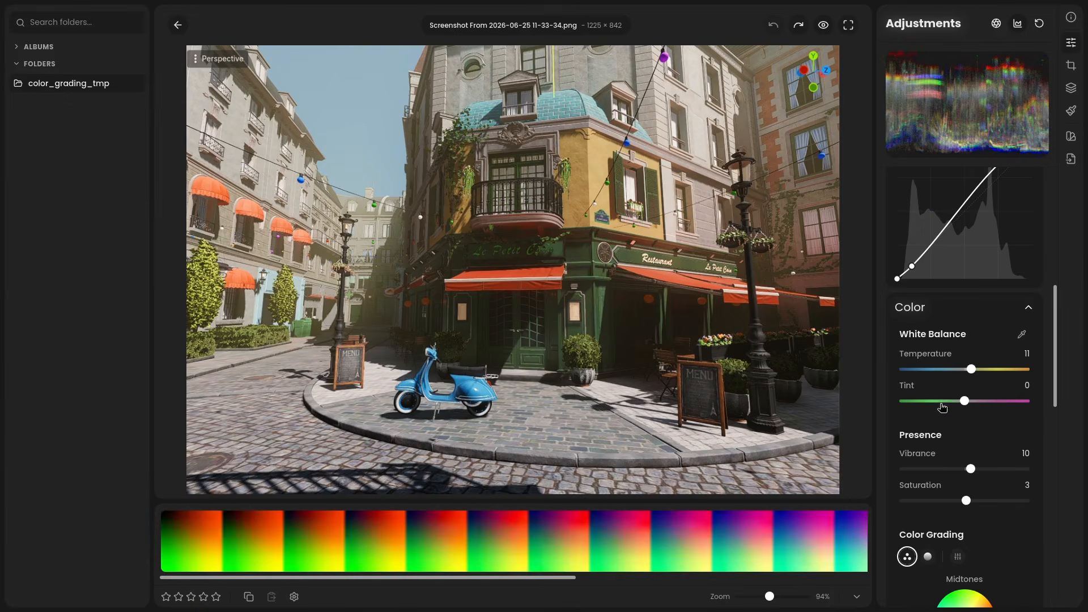
# Step: In RapidRAW, push the street screenshot's Temperature, Vibrance and Saturation further up
pyautogui.moveTo(996, 373); pyautogui.dragTo(990, 374)
pyautogui.moveTo(971, 469); pyautogui.dragTo(988, 505)
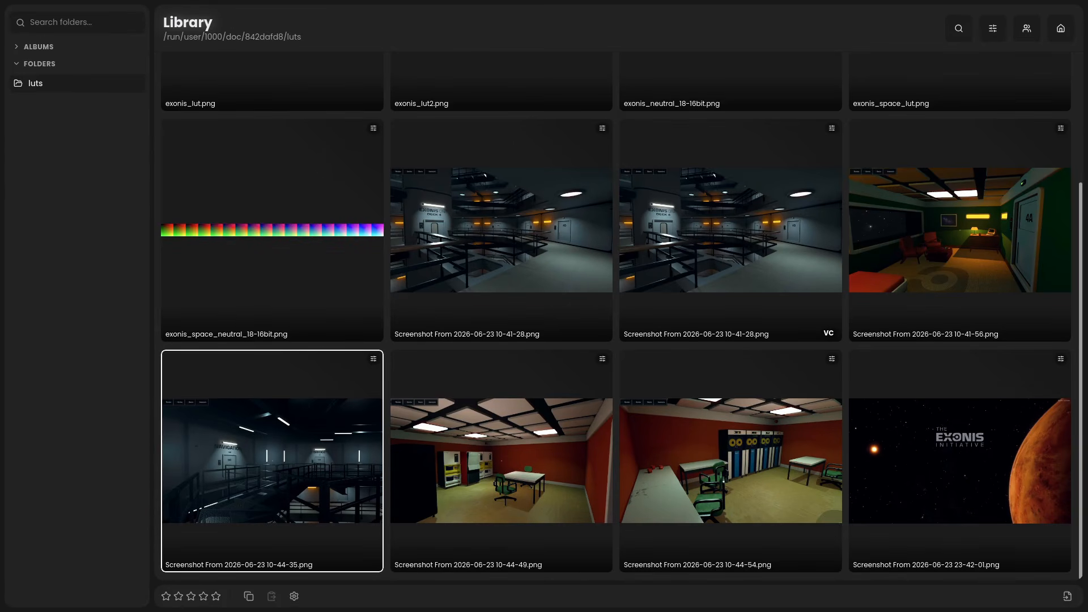
# Step: View several graded screenshots from the luts folder, comparing the Navigation and Bridge corridor image with its original
pyautogui.doubleClick(533, 230)
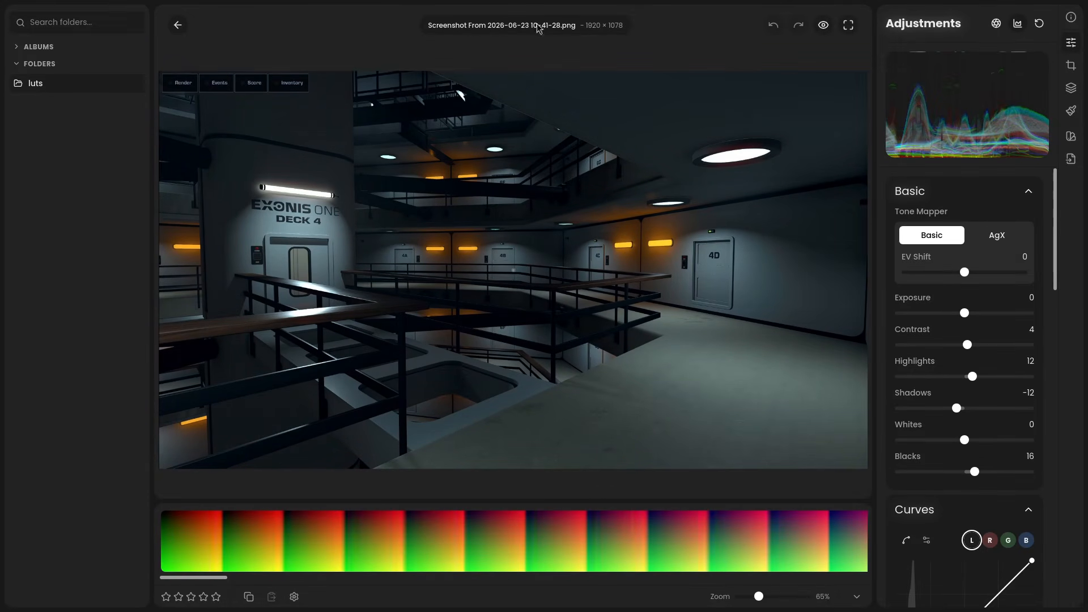
pyautogui.click(183, 28)
pyautogui.doubleClick(262, 400)
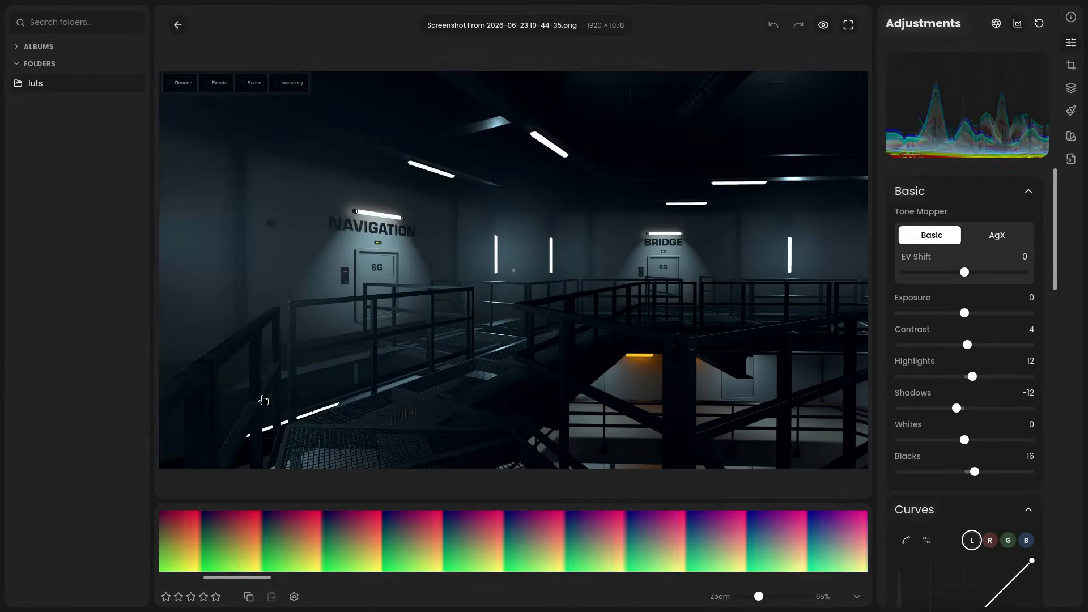
pyautogui.click(825, 25)
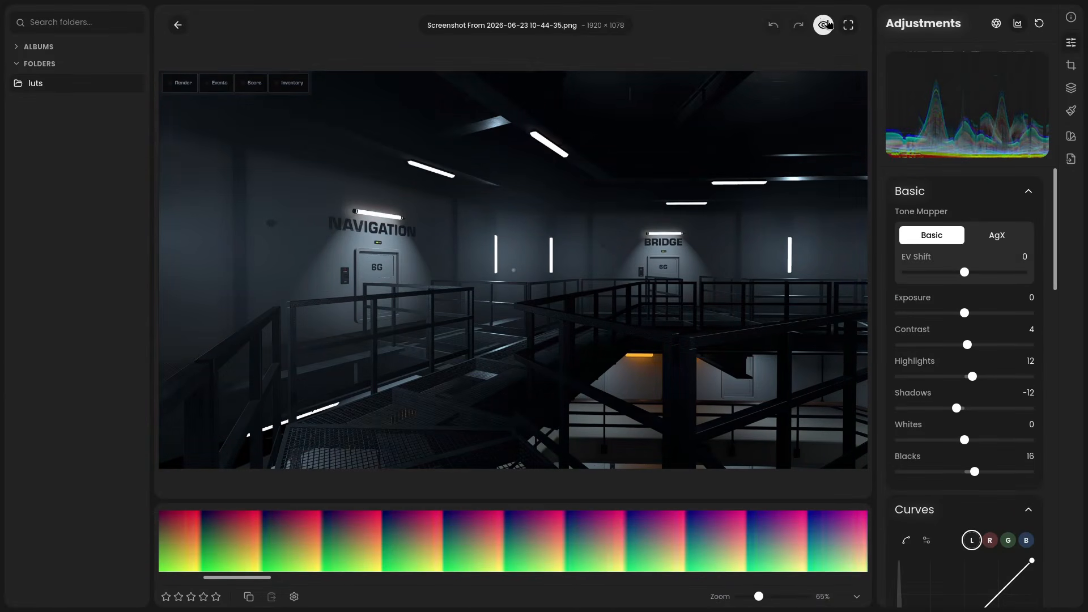
pyautogui.click(178, 26)
pyautogui.doubleClick(477, 413)
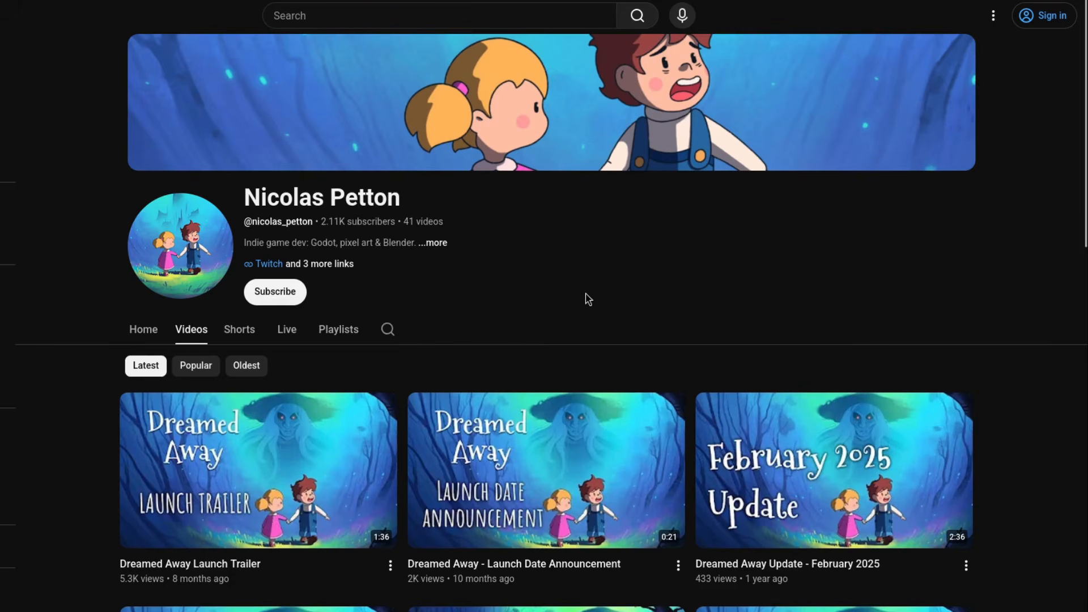
pyautogui.click(289, 293)
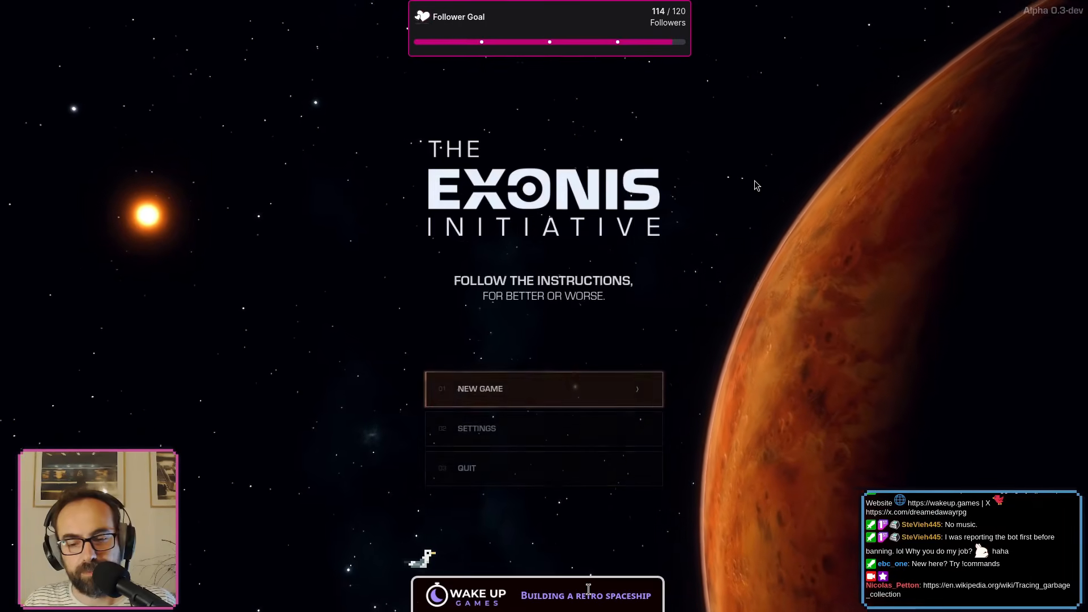
pyautogui.press('Return')
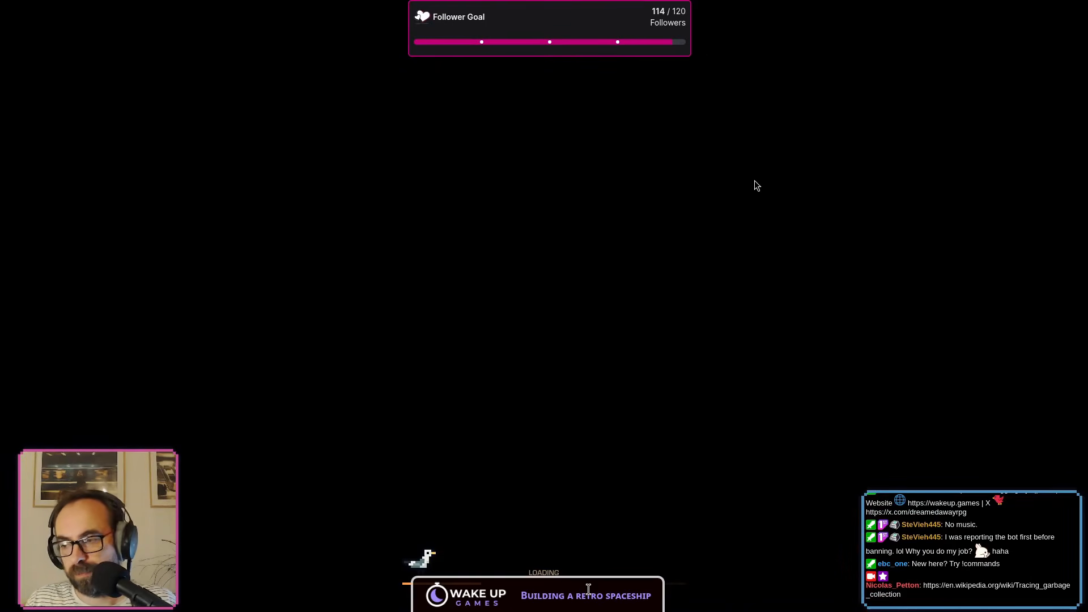